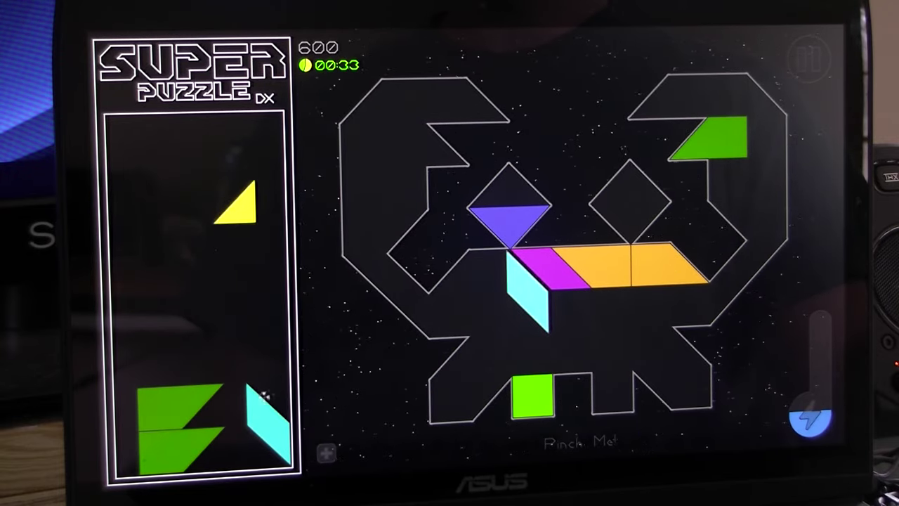
# Step: Drag a green tray piece into the outline left of the cyan parallelogram, scoring 700
pyautogui.moveTo(178, 399); pyautogui.dragTo(490, 287)
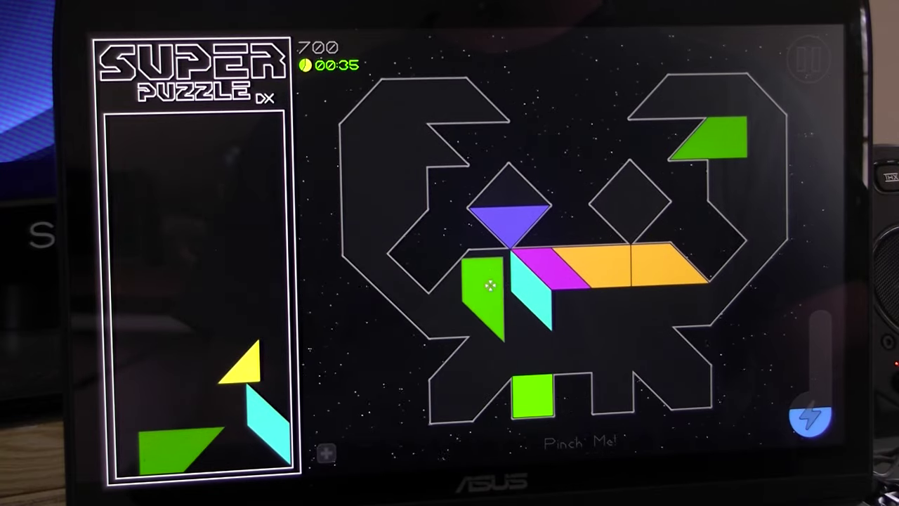